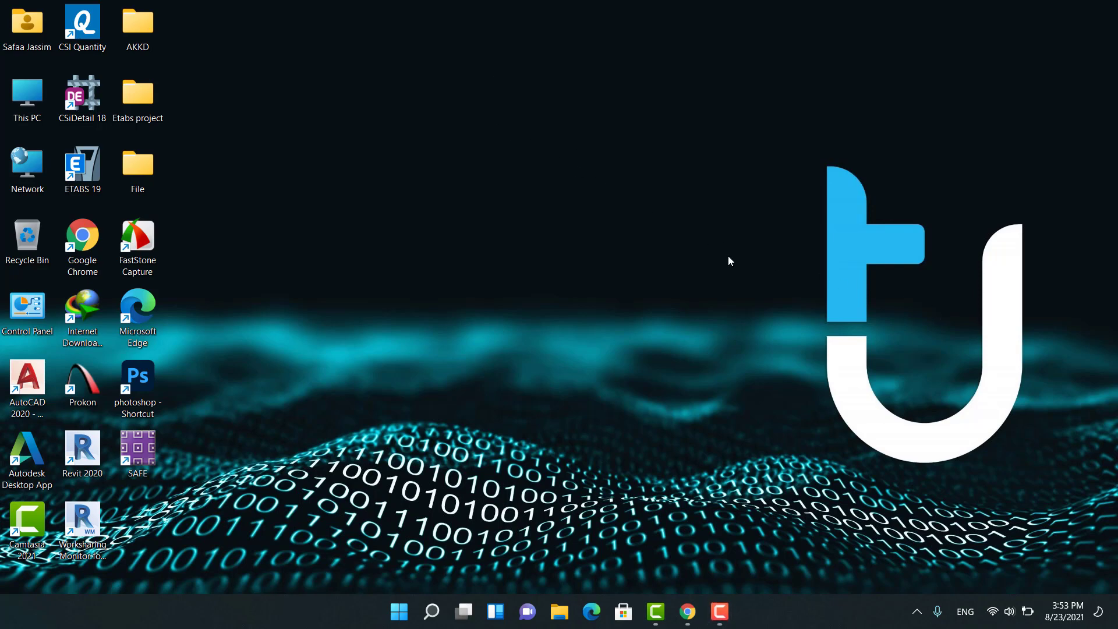
- Minimize the browser, open Command Prompt to view its console interface, and close it
key("Return")
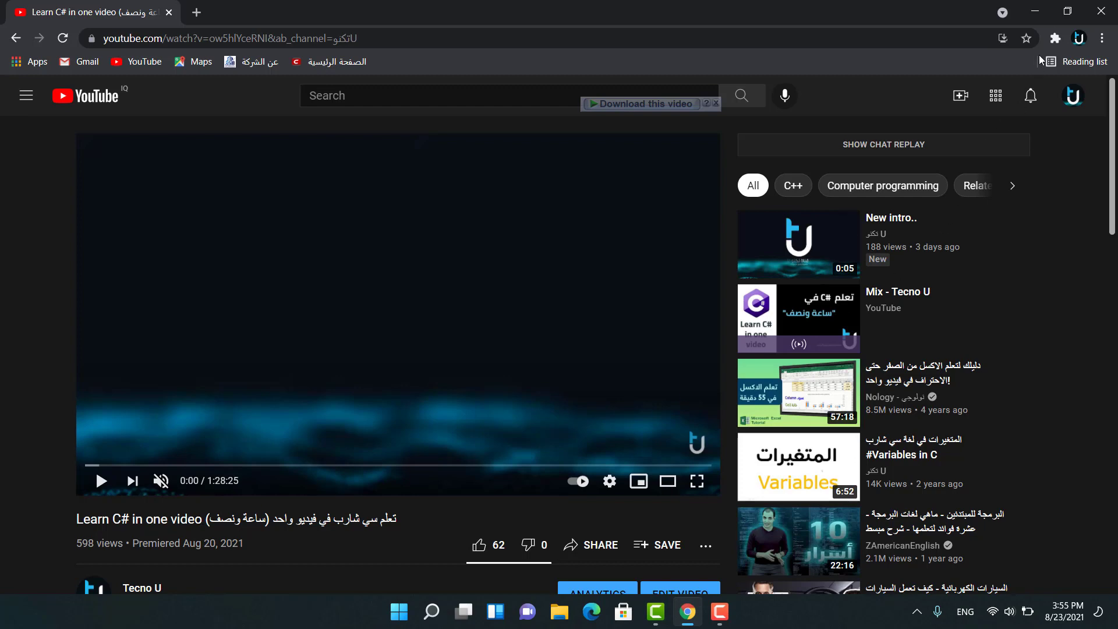
left_click(1038, 10)
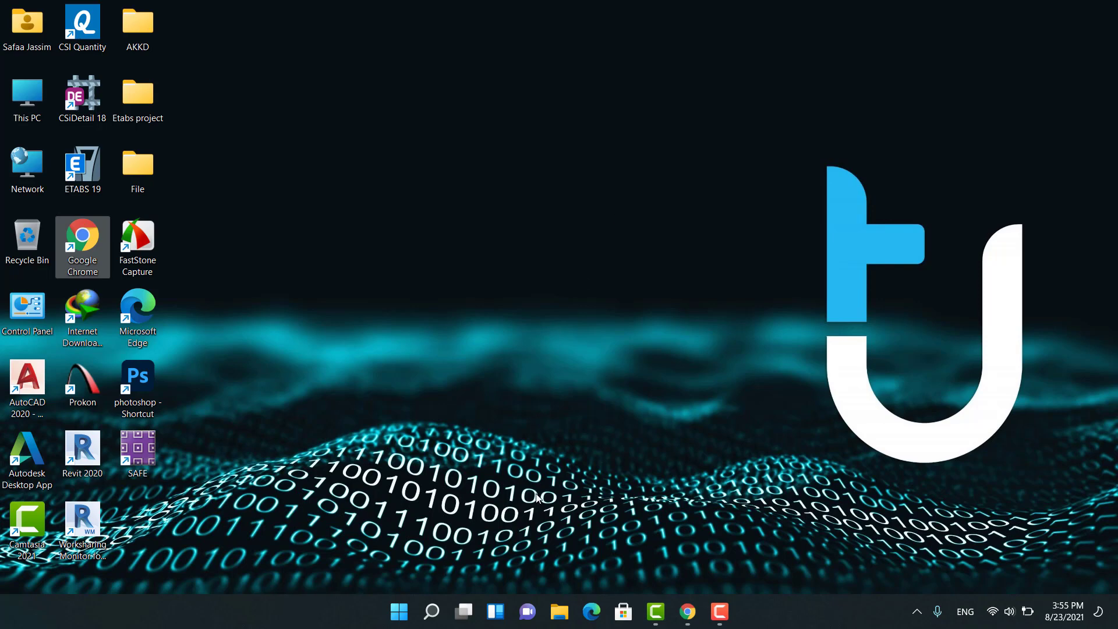
left_click(433, 612)
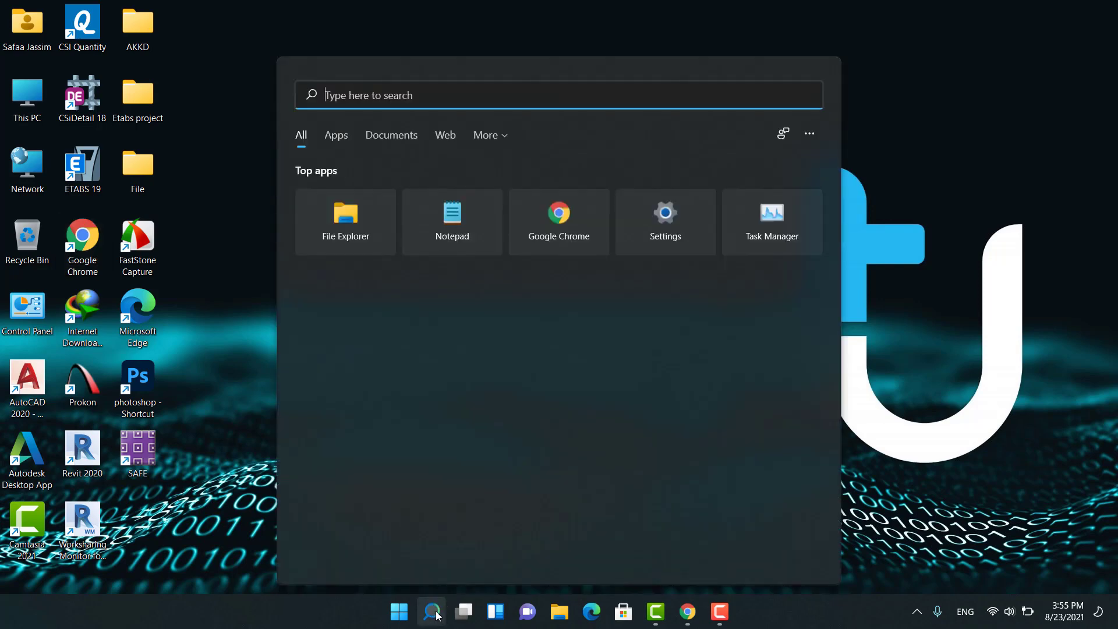
type("cmd")
key("Return")
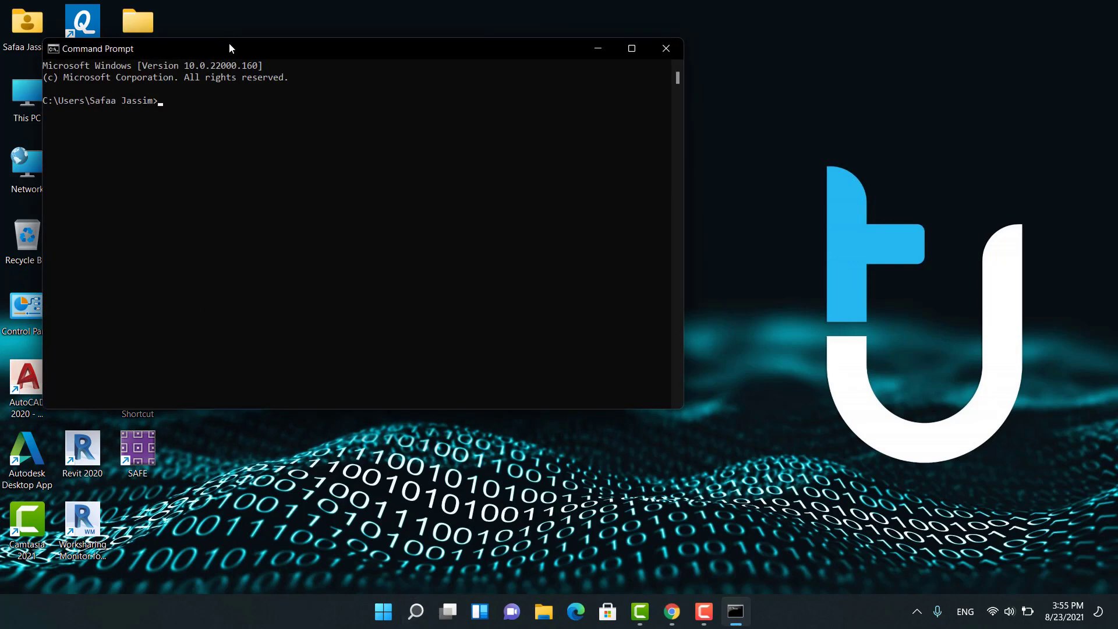
left_click_drag(229, 44, 517, 64)
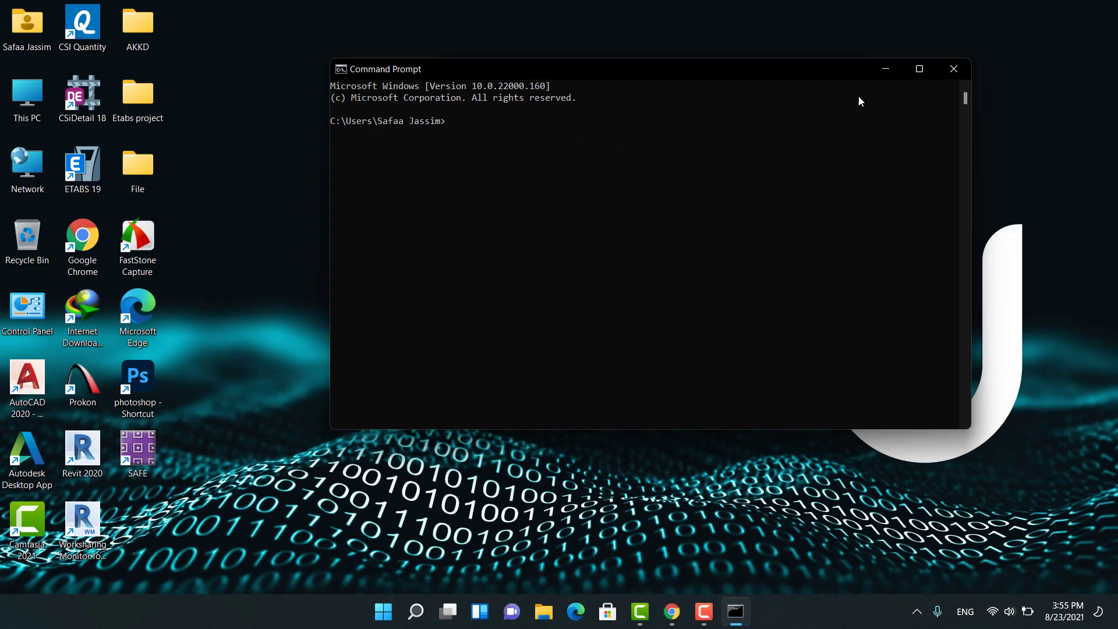
left_click(954, 69)
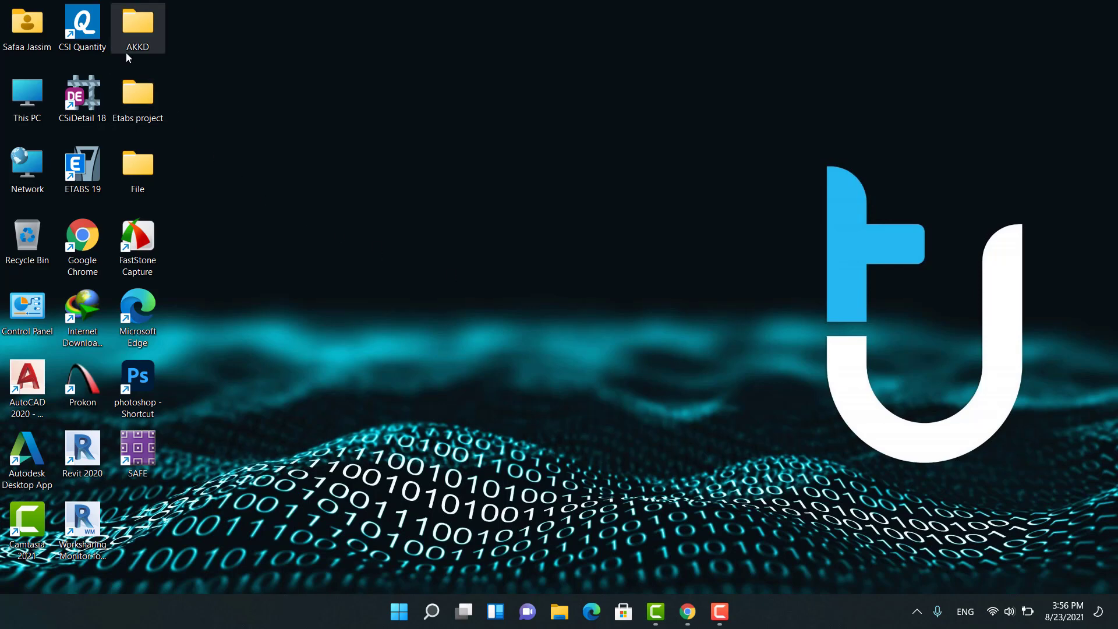
- Open CSI Quantity to examine its graphical main window, and close it
double_click(102, 42)
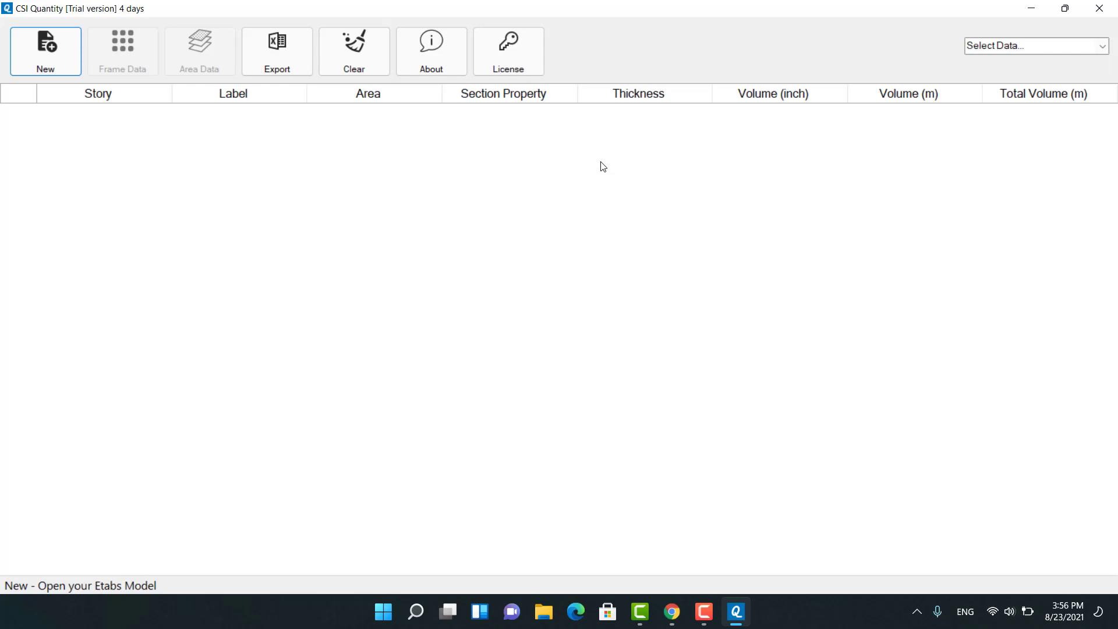
left_click(1100, 8)
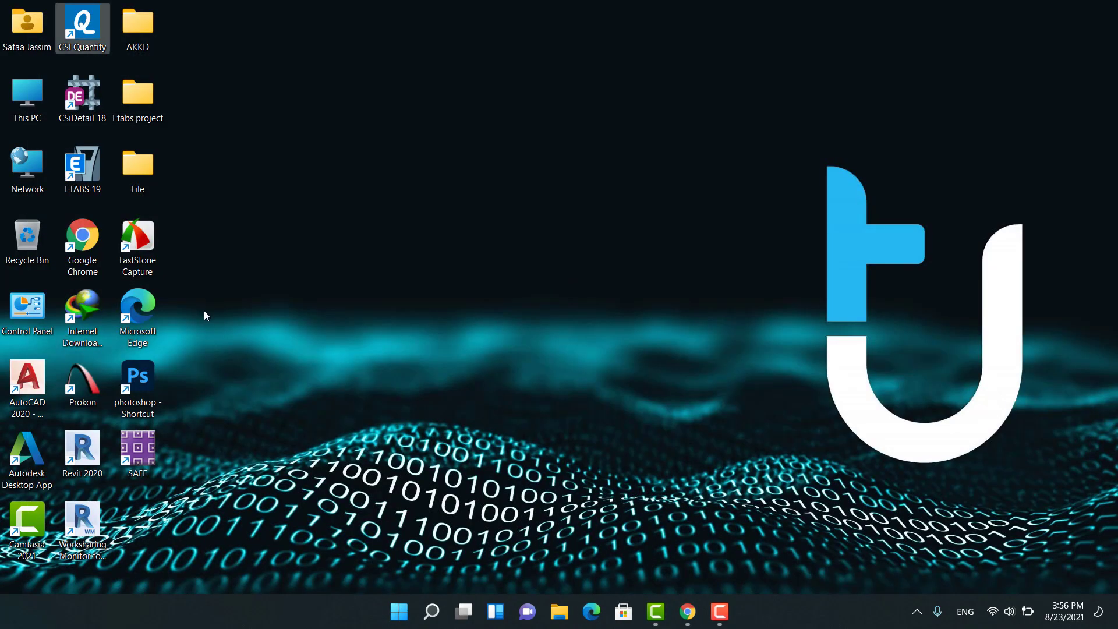
- Open Control Panel full screen and bring up the Sound dialog from the Hardware and Sound category
double_click(42, 320)
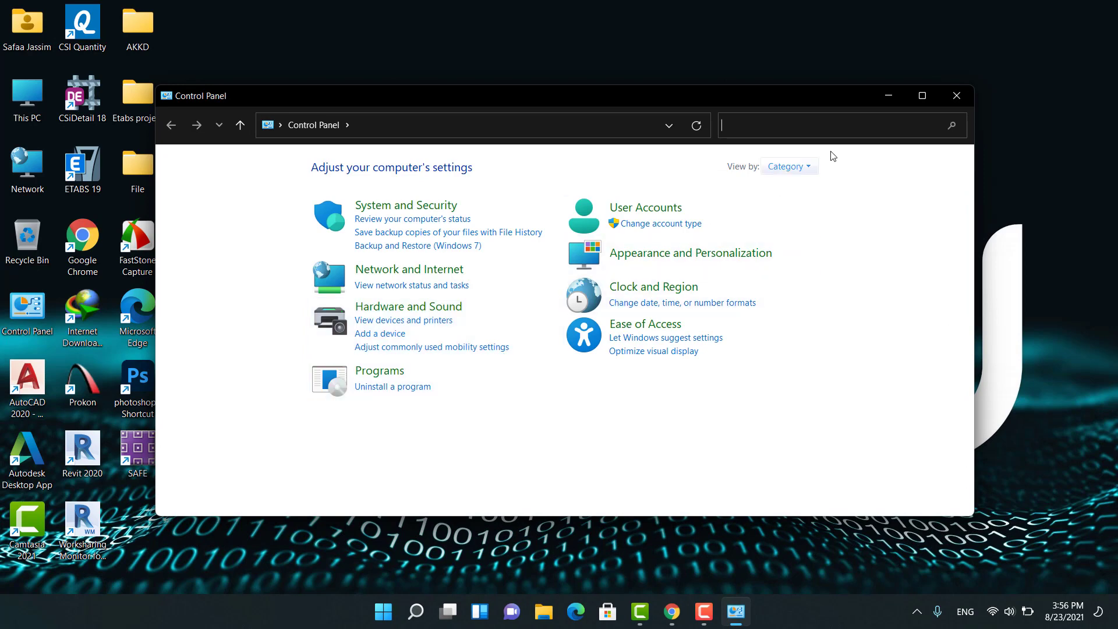
key("F11")
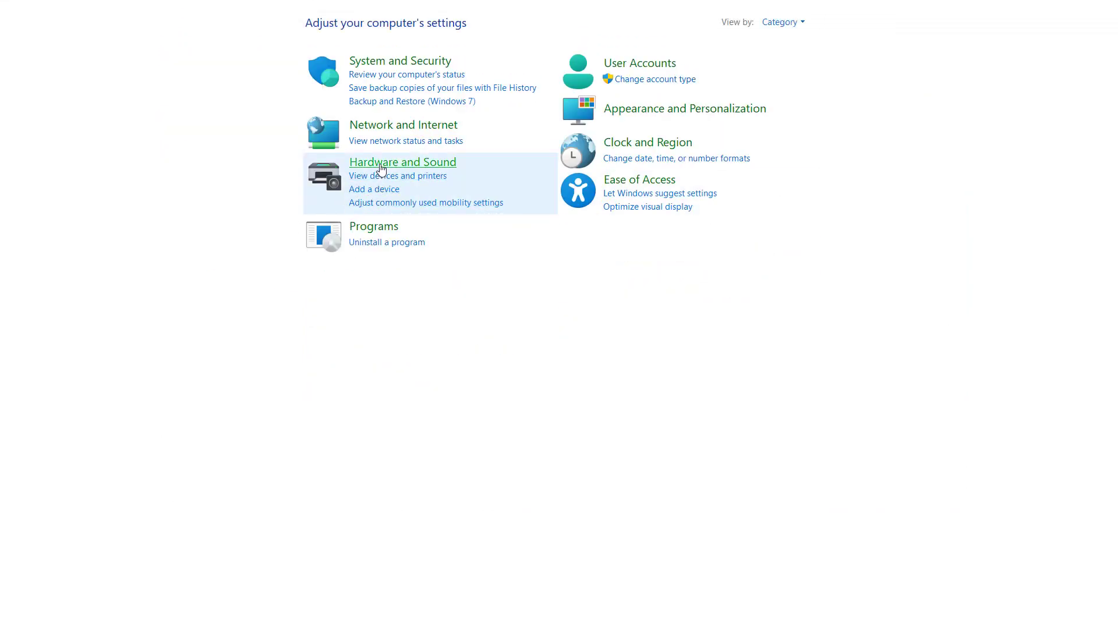
left_click(382, 169)
left_click(367, 255)
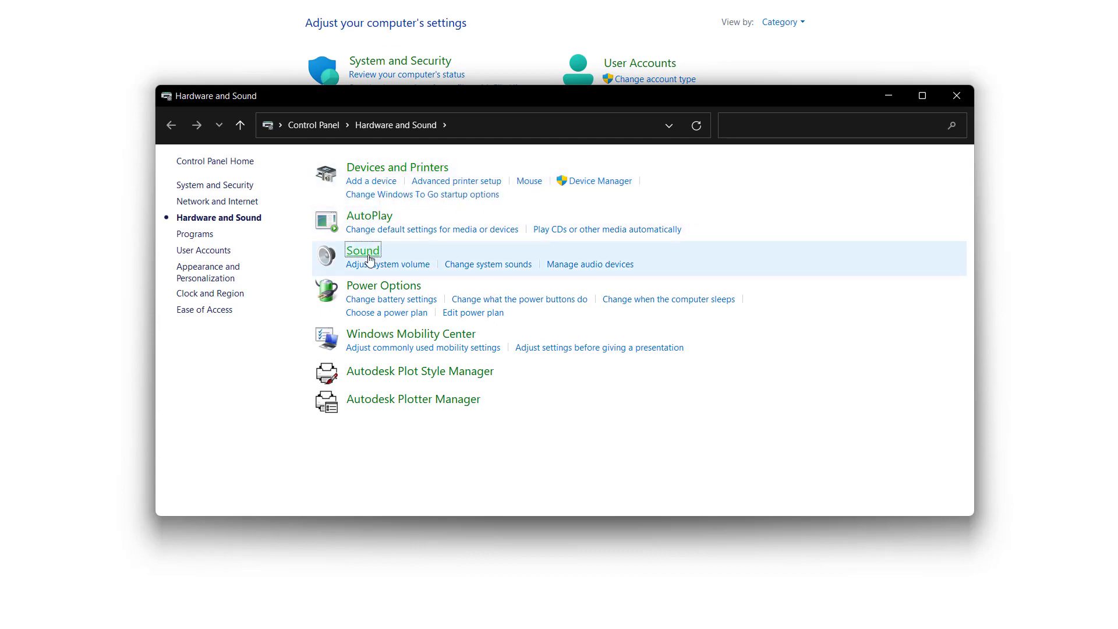
left_click_drag(165, 71, 597, 94)
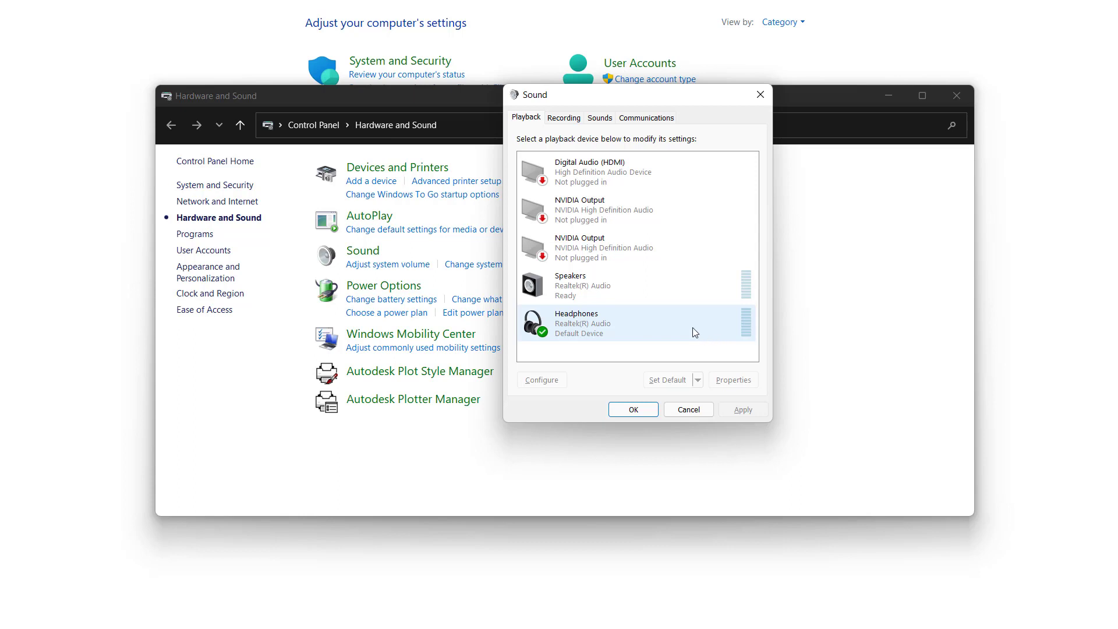
- Examine the Sounds, Recording and Playback pages of the Sound dialog, and cancel it
left_click(650, 124)
left_click(590, 124)
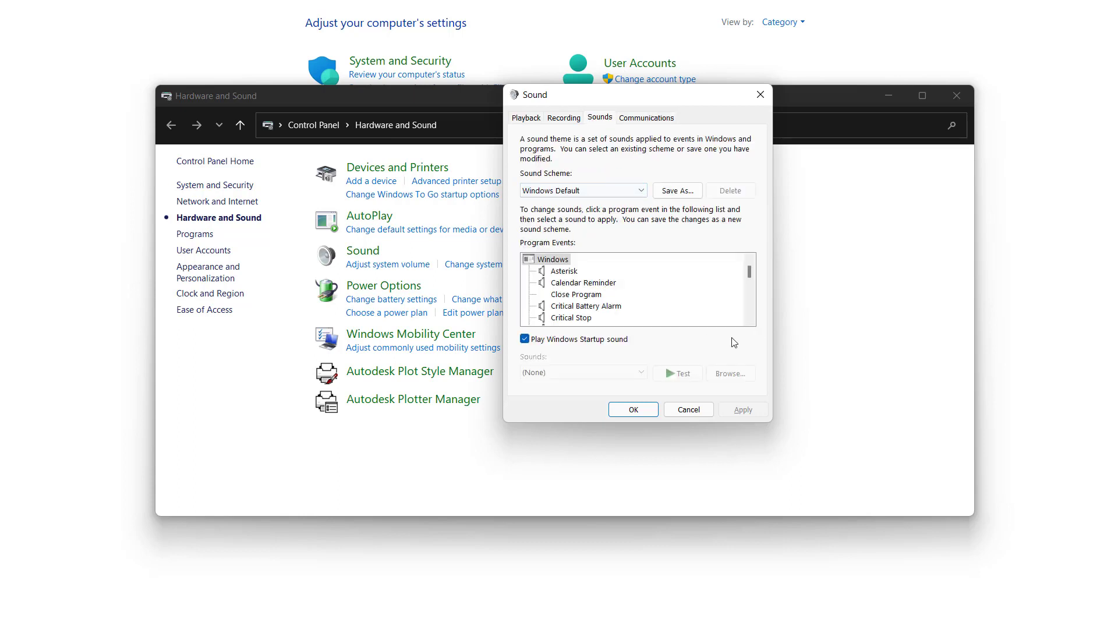
left_click(576, 122)
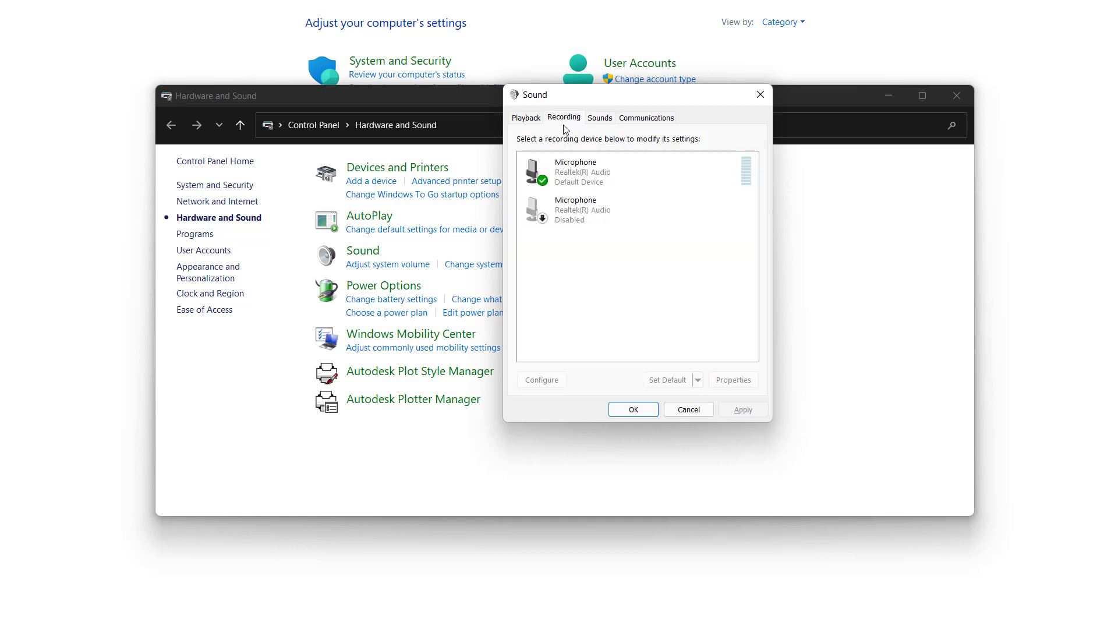
left_click(528, 119)
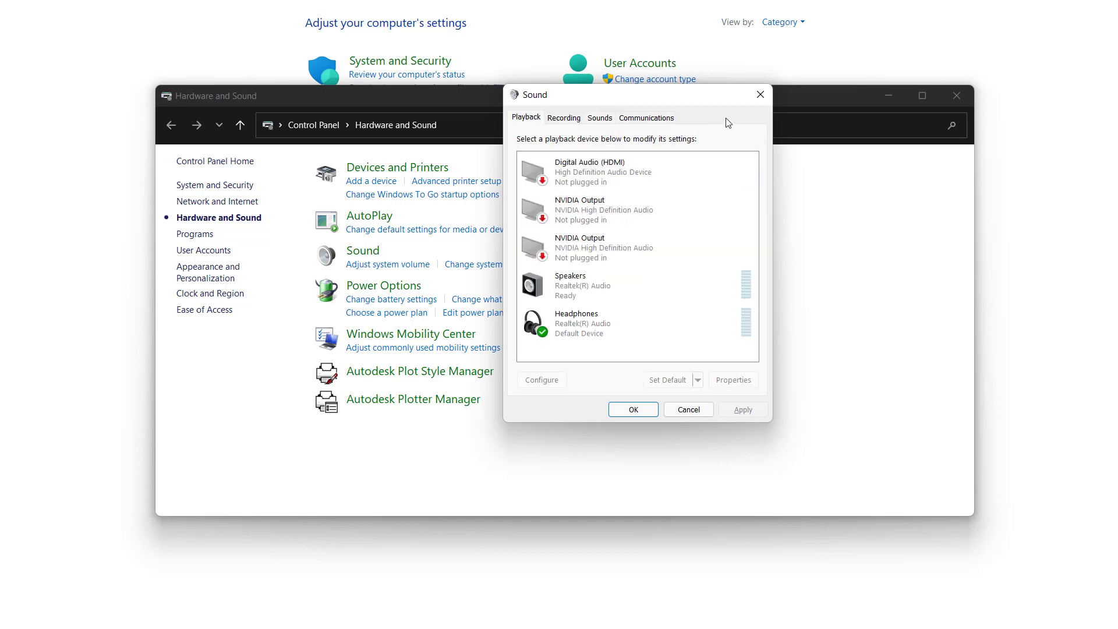
left_click_drag(685, 97, 644, 99)
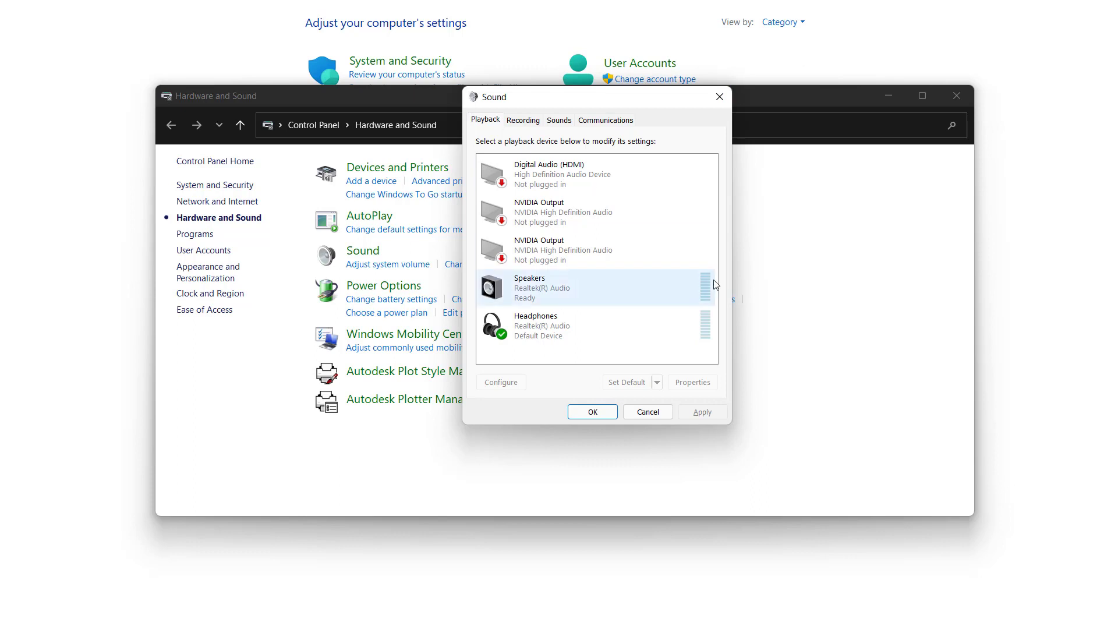
left_click(656, 415)
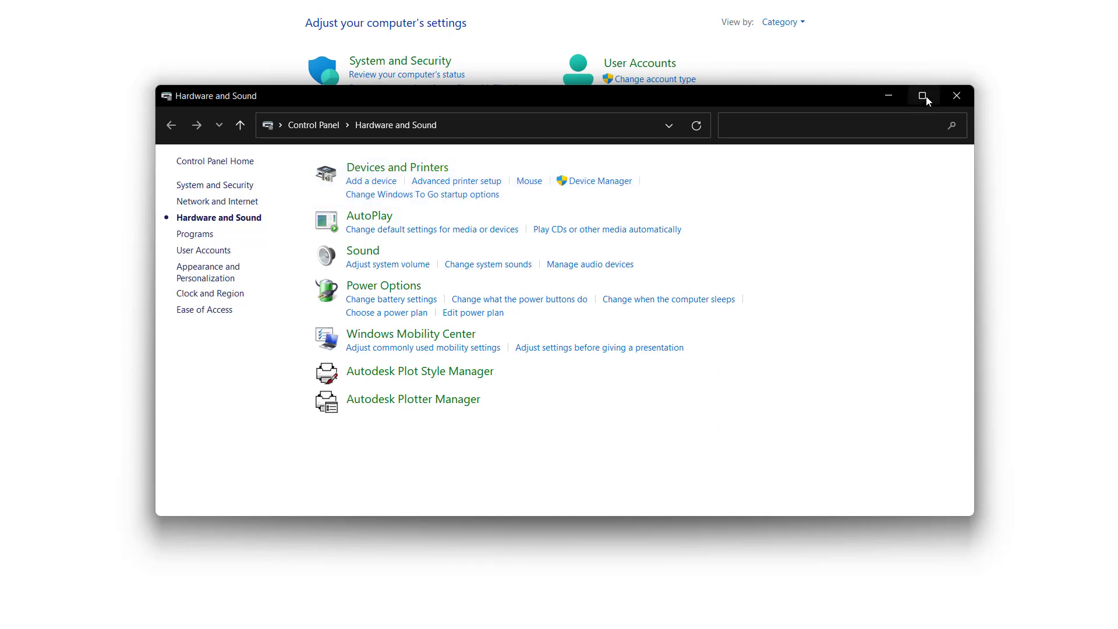
- Close the Hardware and Sound window and the full-screen Control Panel window
mouse_move(927, 99)
left_click(957, 95)
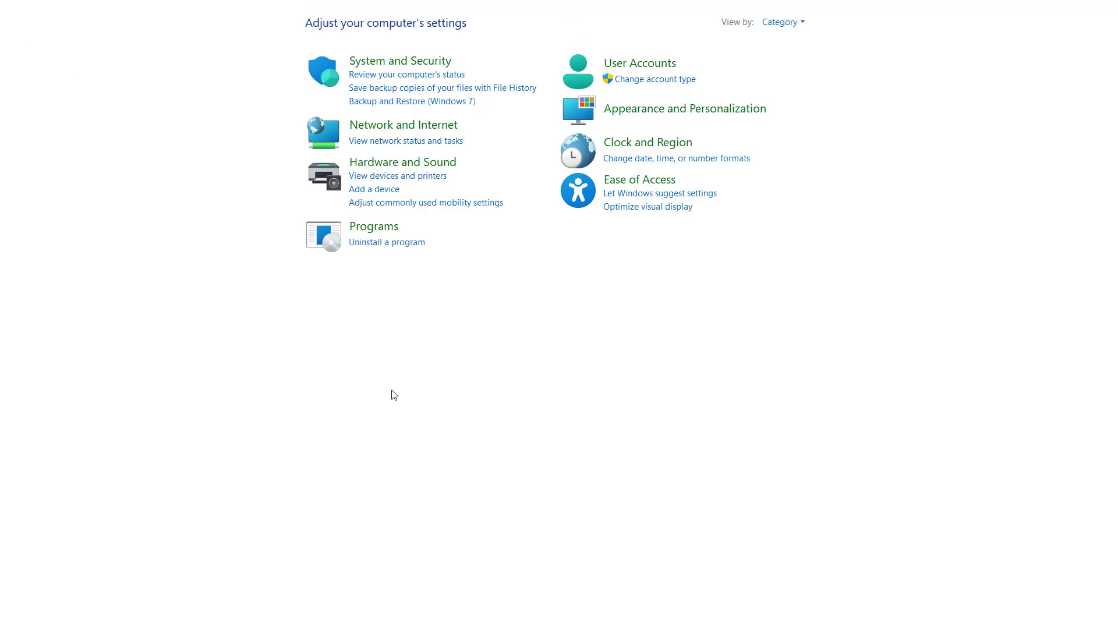
mouse_move(412, 4)
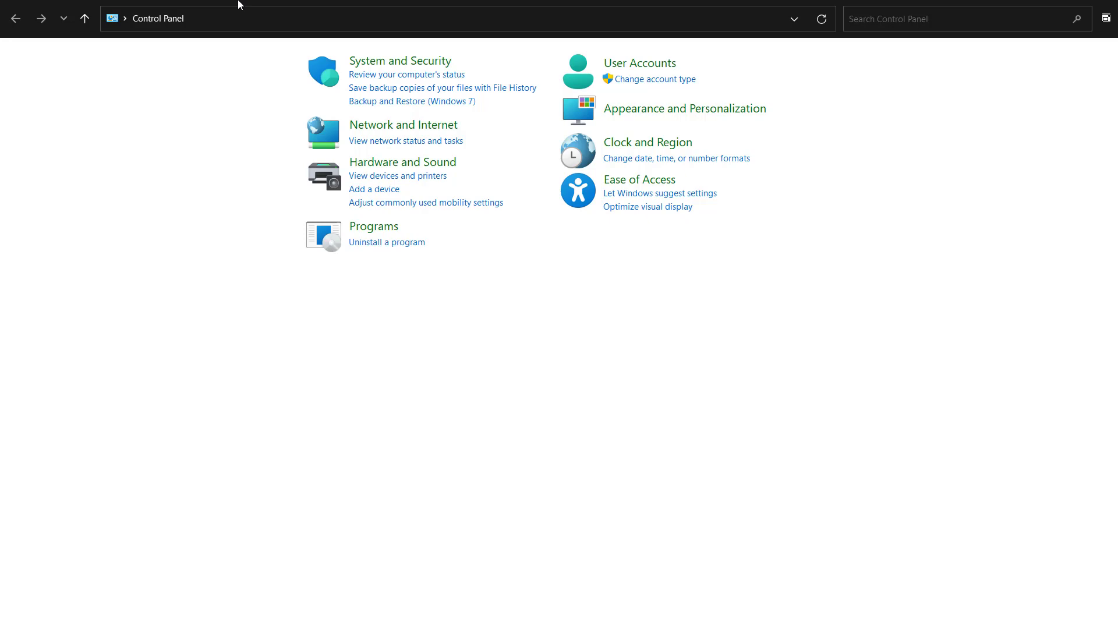
left_click(1106, 18)
left_click(957, 95)
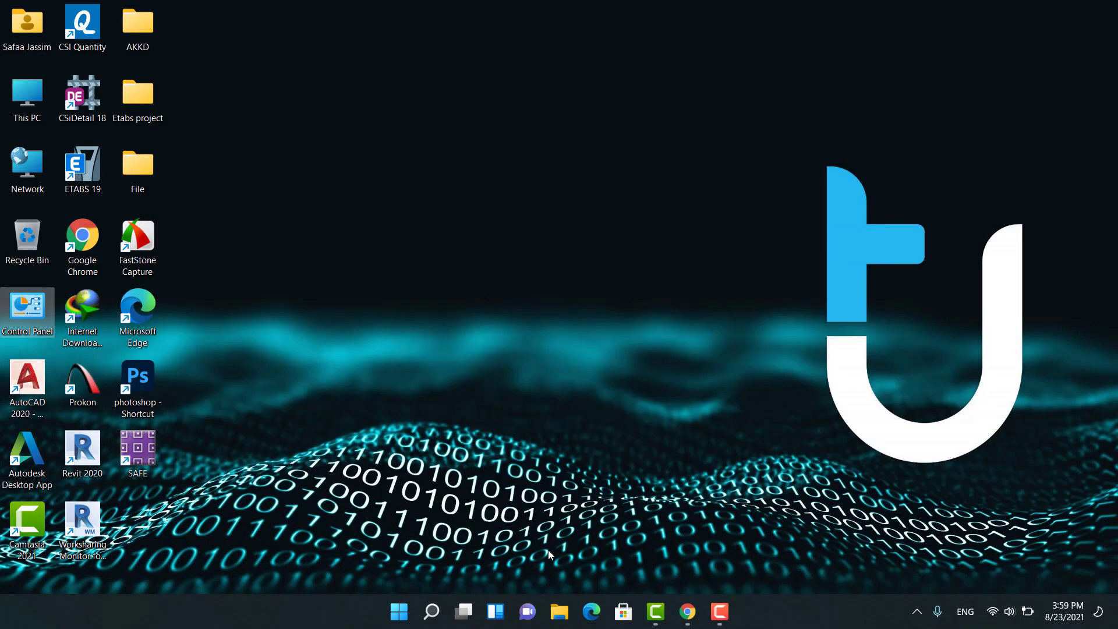
- Launch Visual Studio 2019 and start creating a new project
left_click(431, 621)
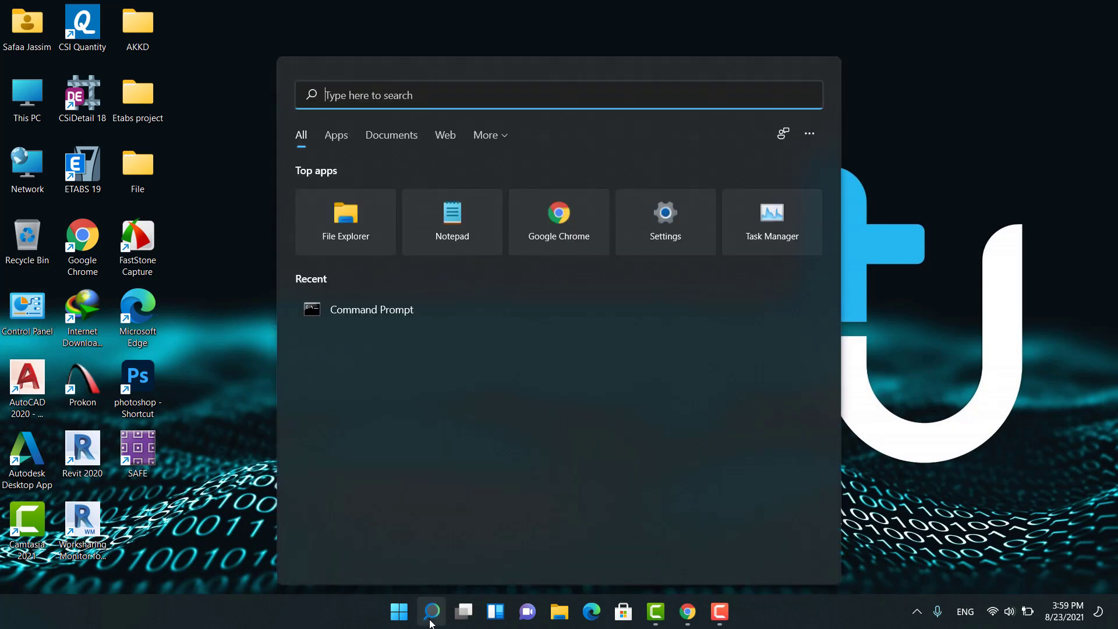
type("visual Studio 2019")
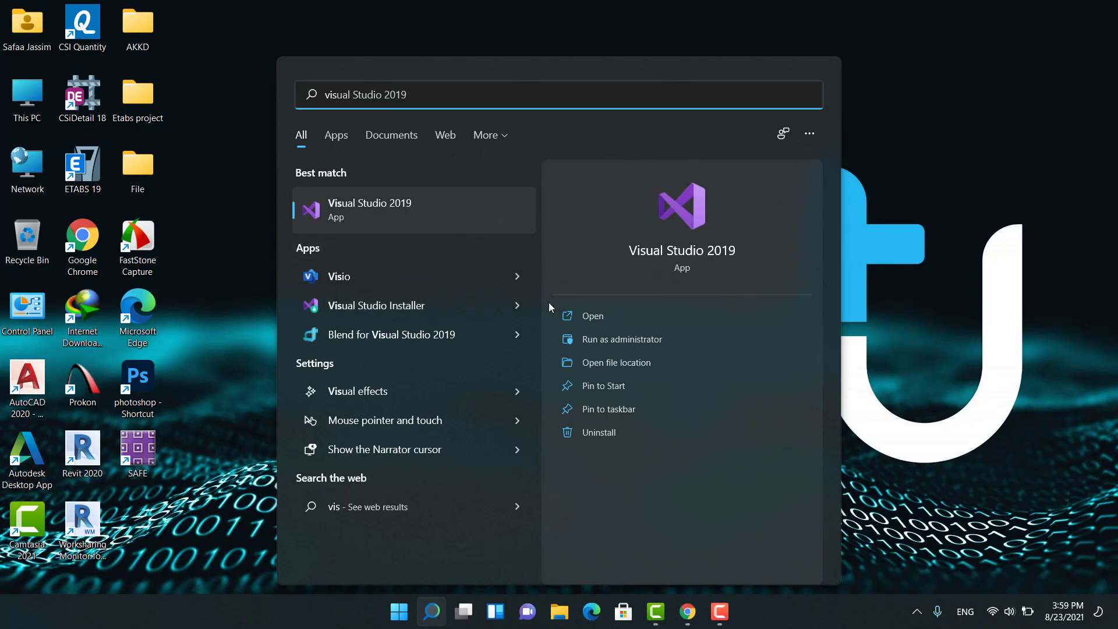
left_click(590, 316)
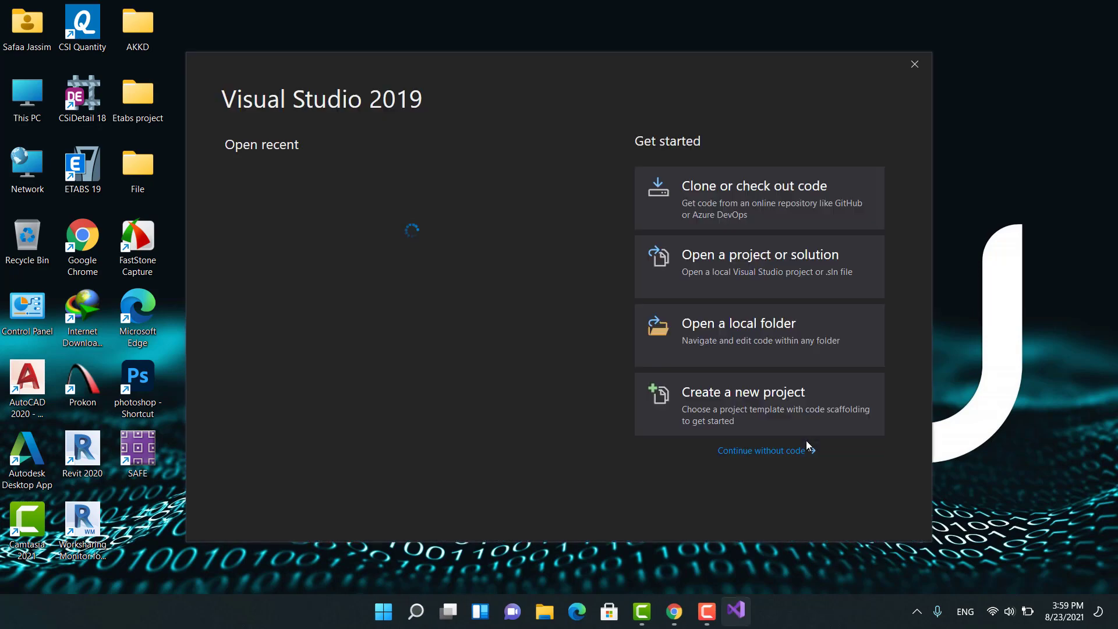
left_click(744, 407)
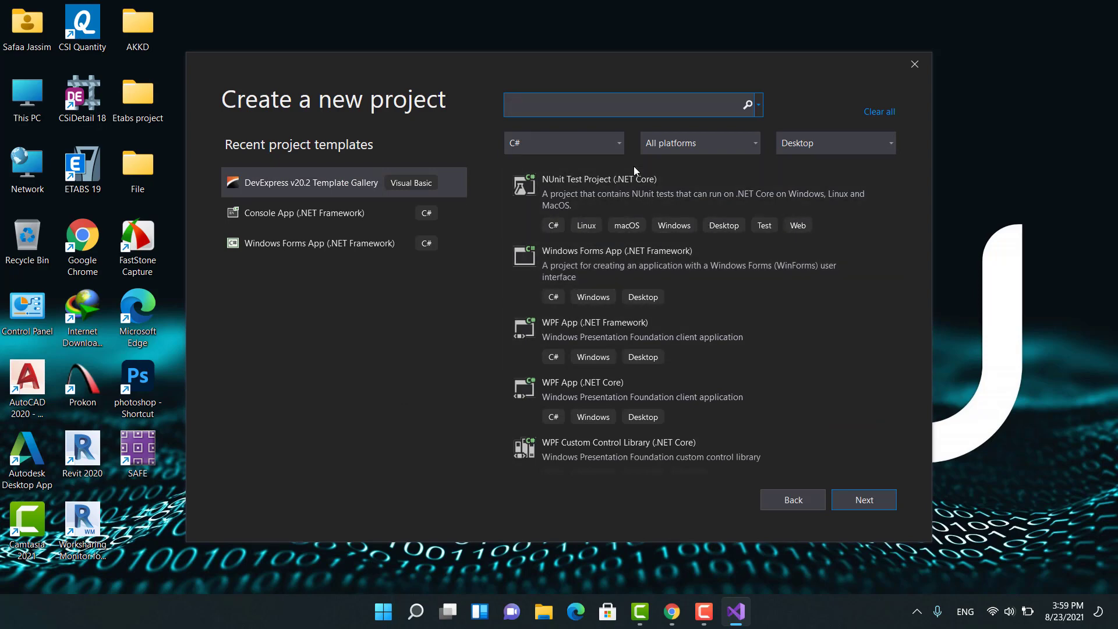
- Filter the project templates to the Windows platform and choose the C# Windows Forms App (.NET Framework) template
left_click(595, 267)
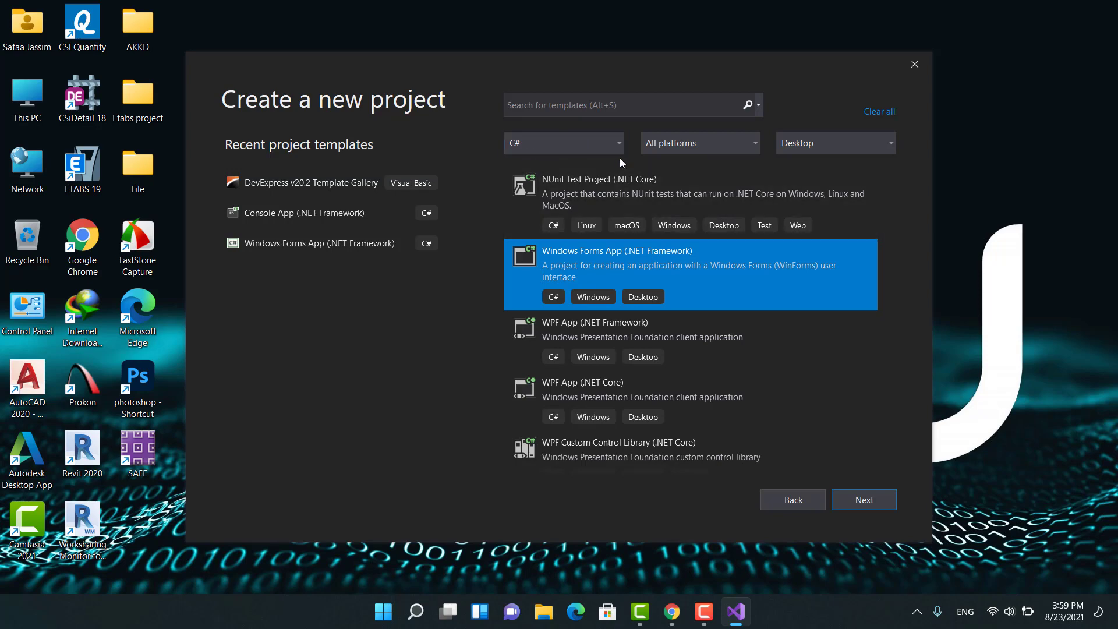
left_click(699, 148)
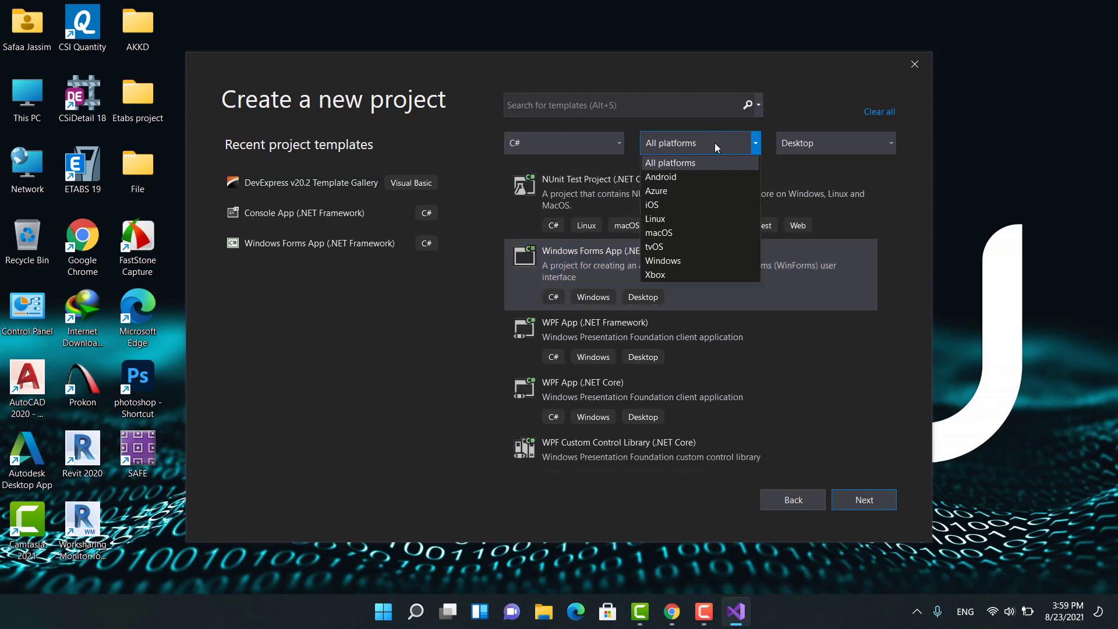
left_click(680, 262)
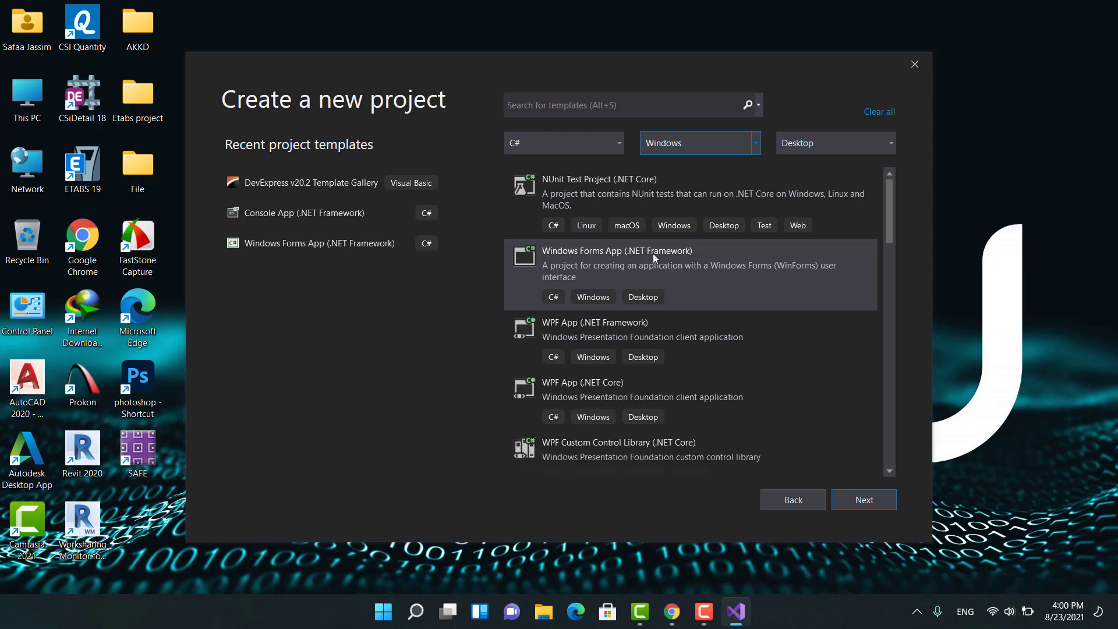
left_click(677, 286)
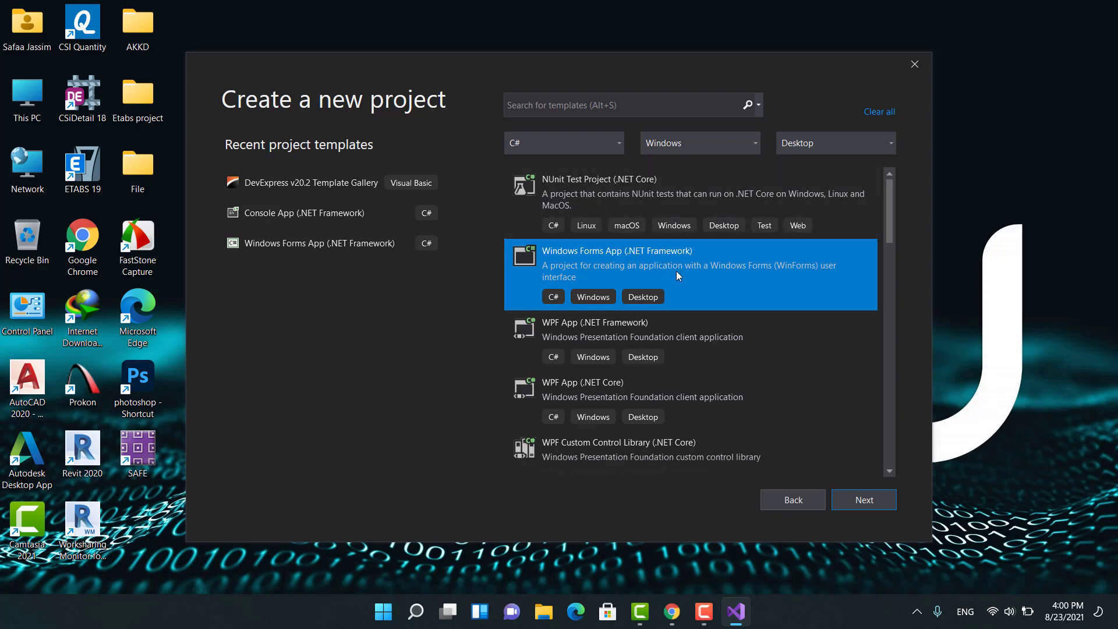
left_click(865, 500)
- Name the project DemoUI and create it
left_click_drag(308, 194, 218, 195)
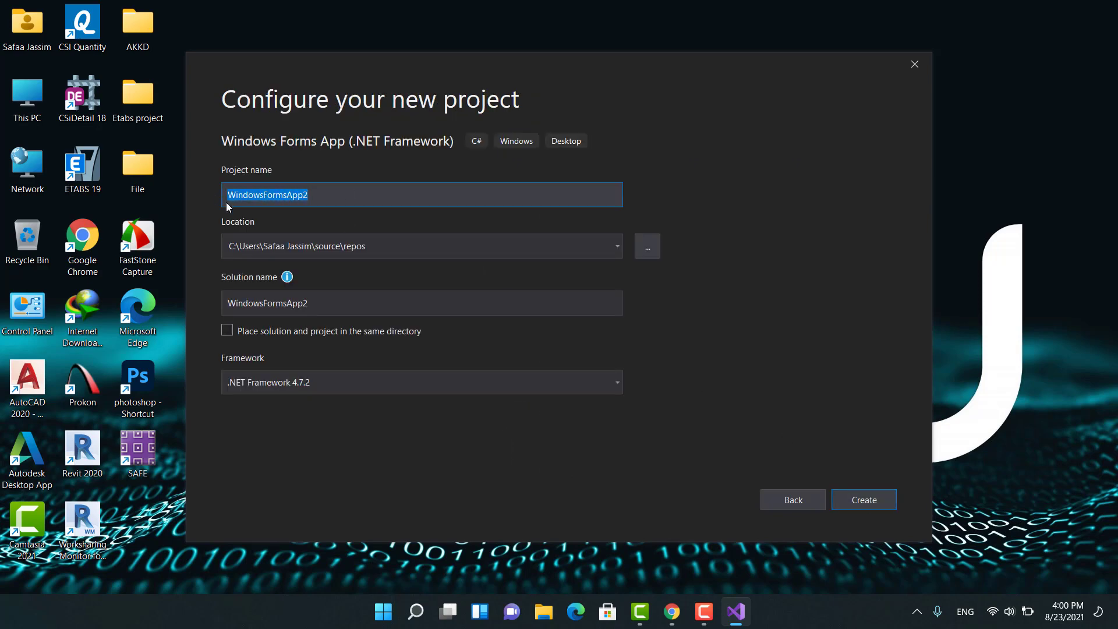
type("DemoUI")
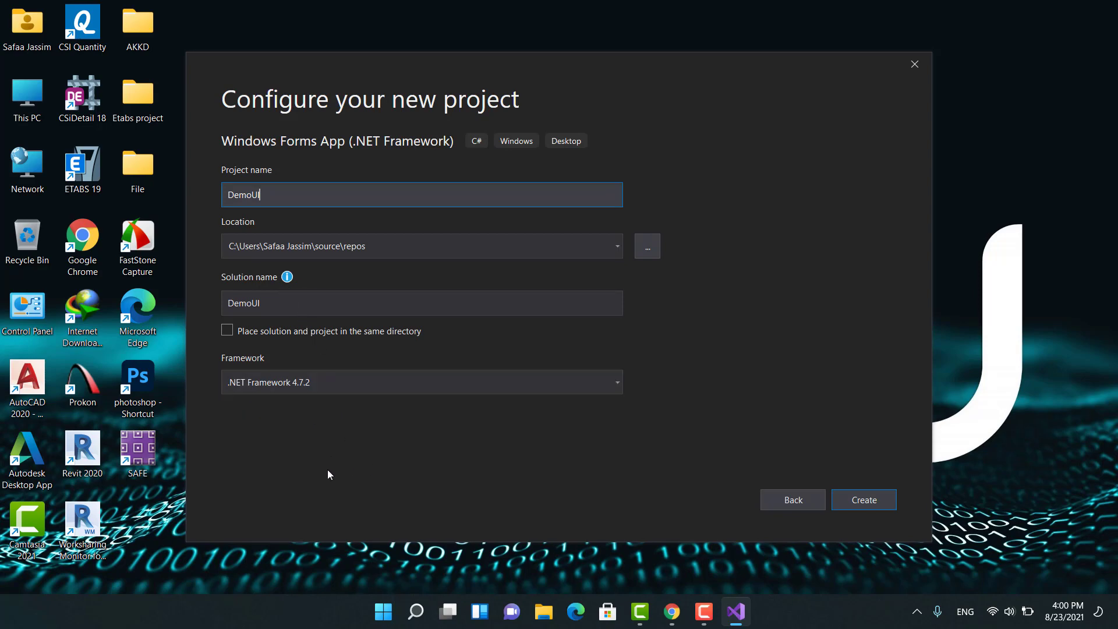
left_click(862, 504)
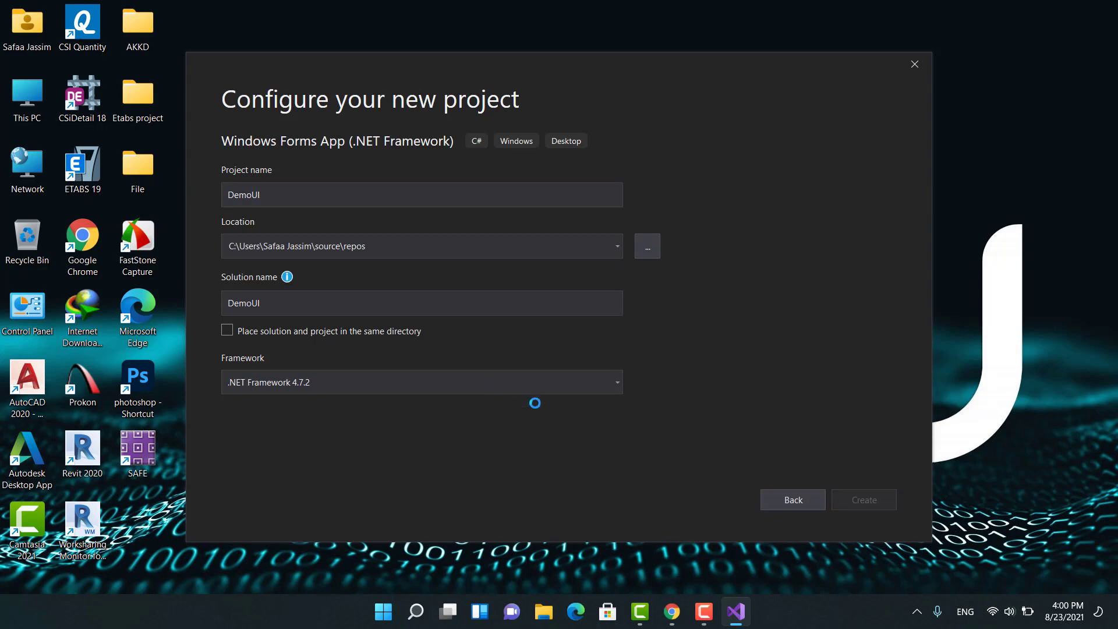
left_click(704, 611)
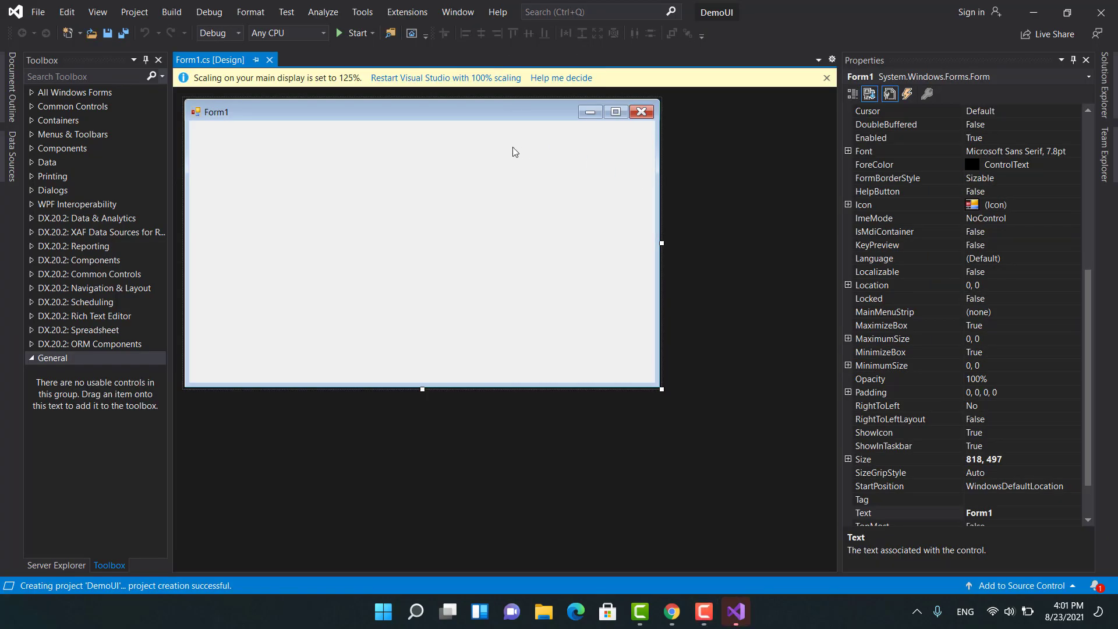
- Dismiss the display scaling notice above the form designer and set the Properties window to auto-hide
left_click(827, 78)
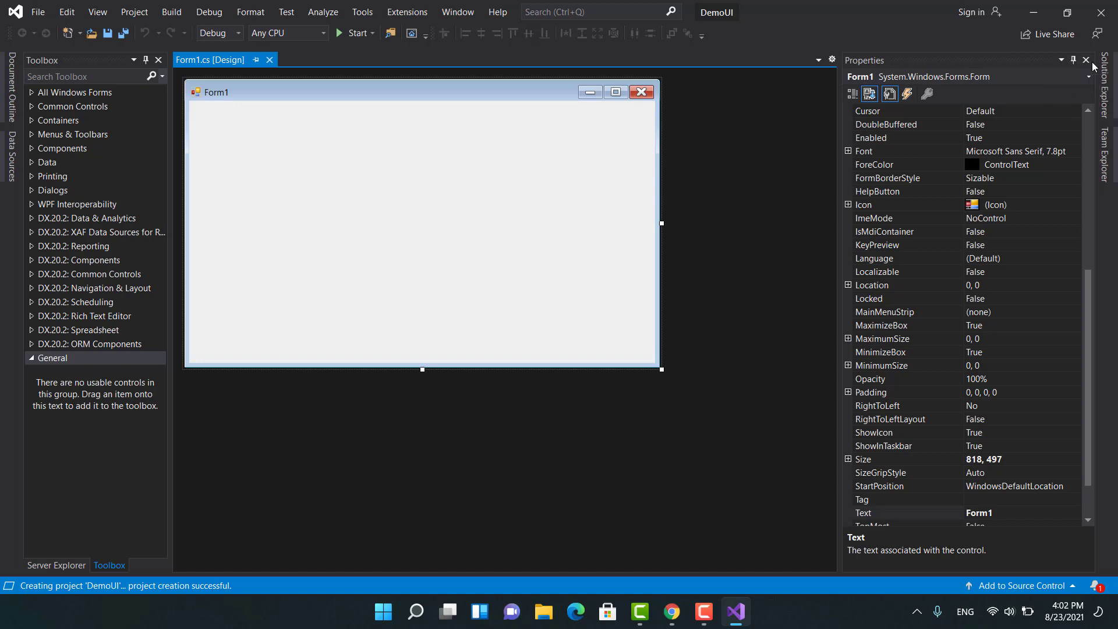
left_click(1061, 61)
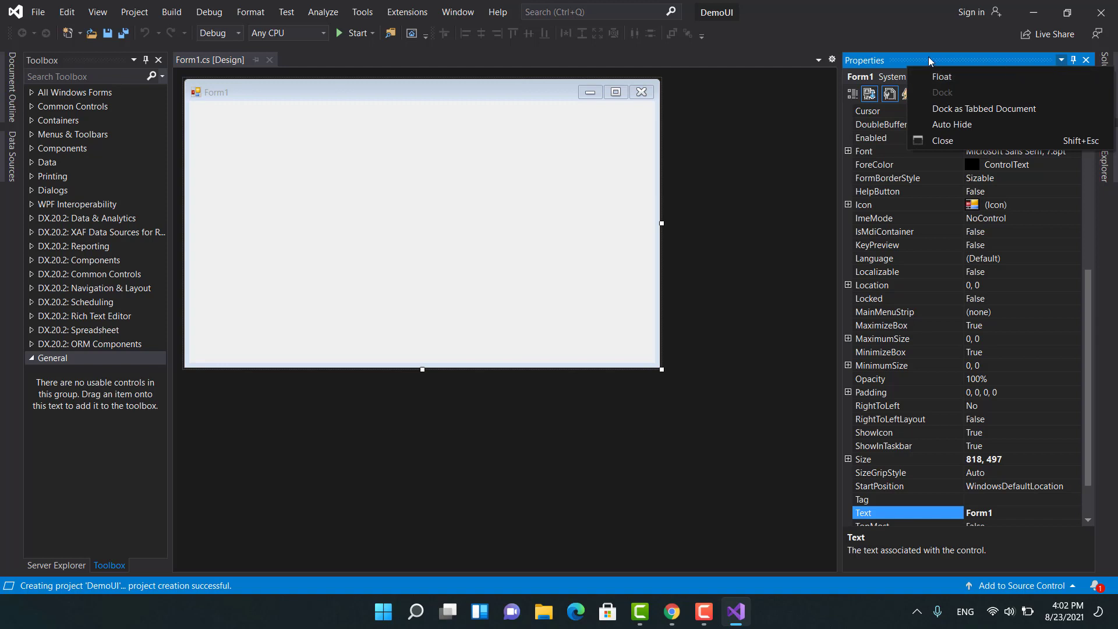
left_click(911, 55)
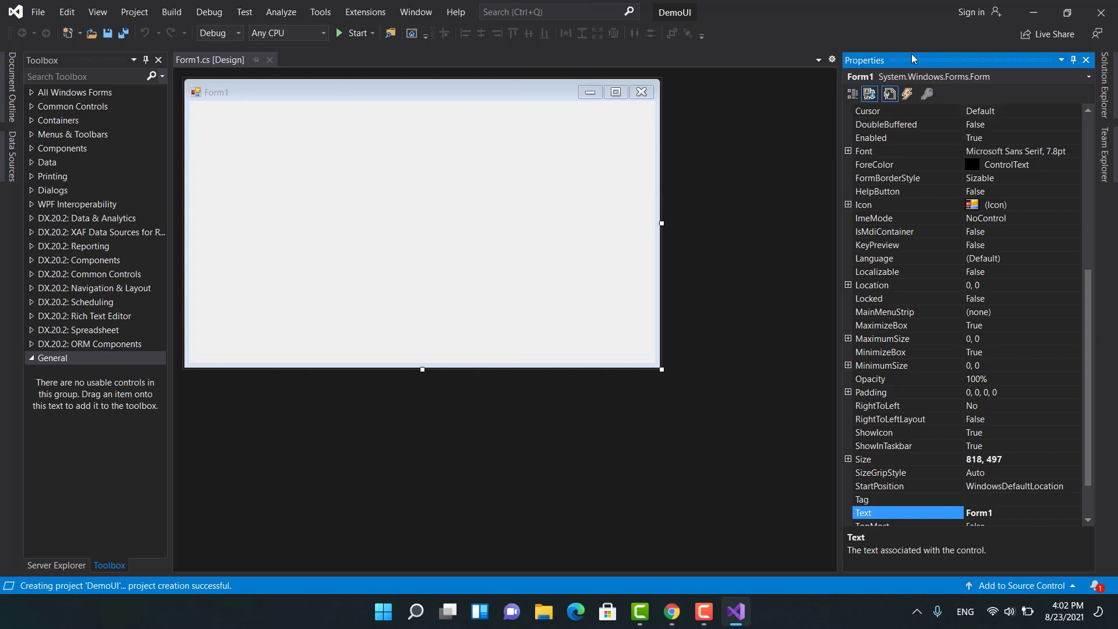
left_click(1074, 61)
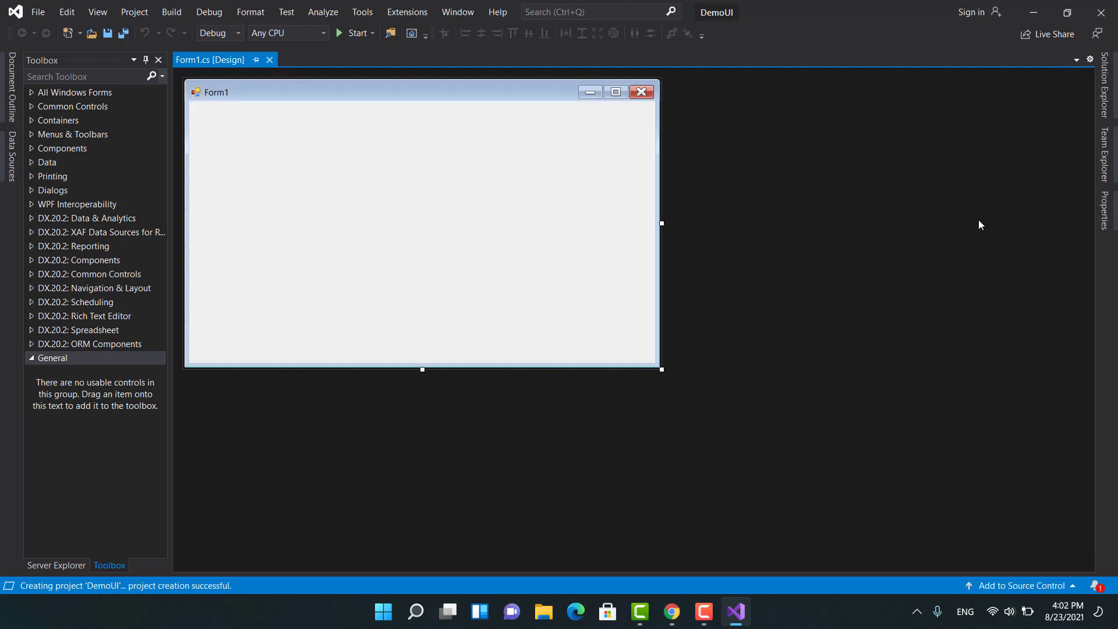